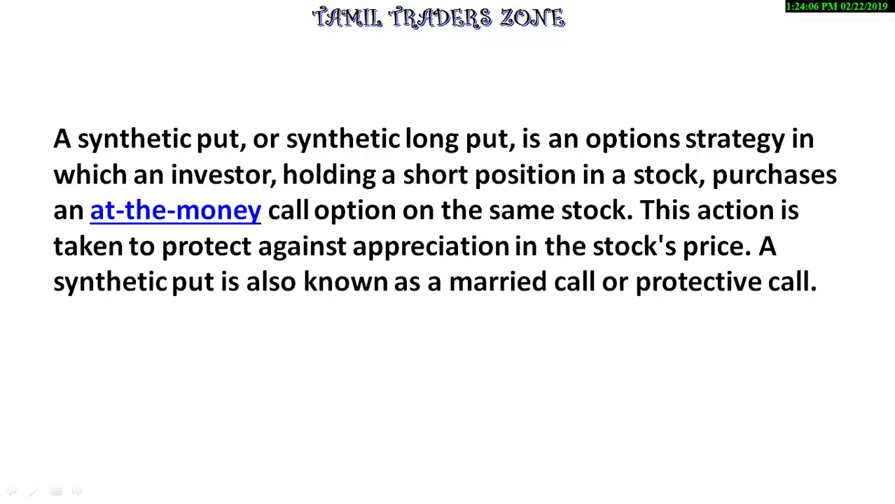
Switch to the blank Excel workbook and enter 1200 in cell H4
key("alt+Tab")
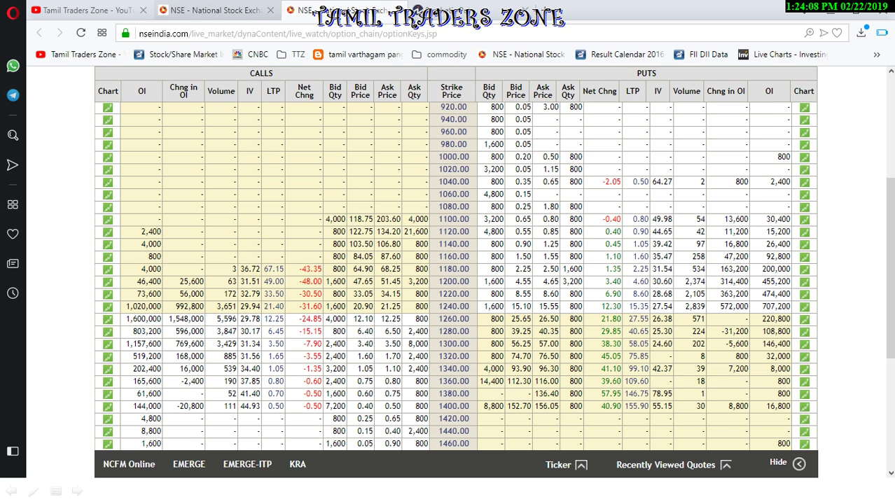
key("ctrl+shift+Tab")
key("alt+Tab")
key("Tab")
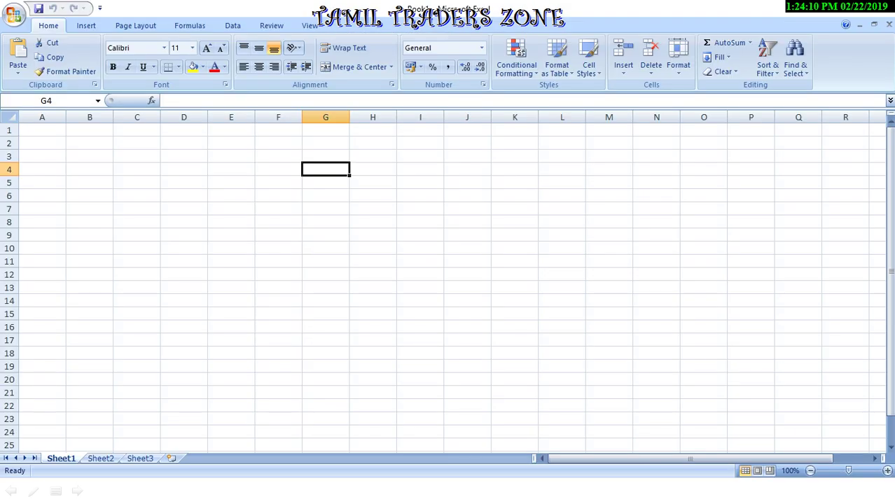
left_click(372, 169)
type("1200")
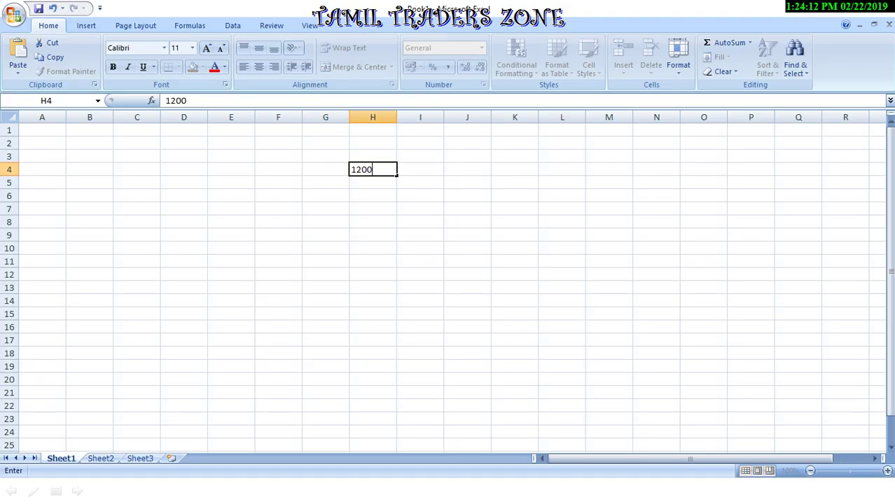
key("Return")
Label cell G4 "Sell" and enter the quantity 100 in cell F4
key("Left")
key("Down")
key("Up")
key("Up")
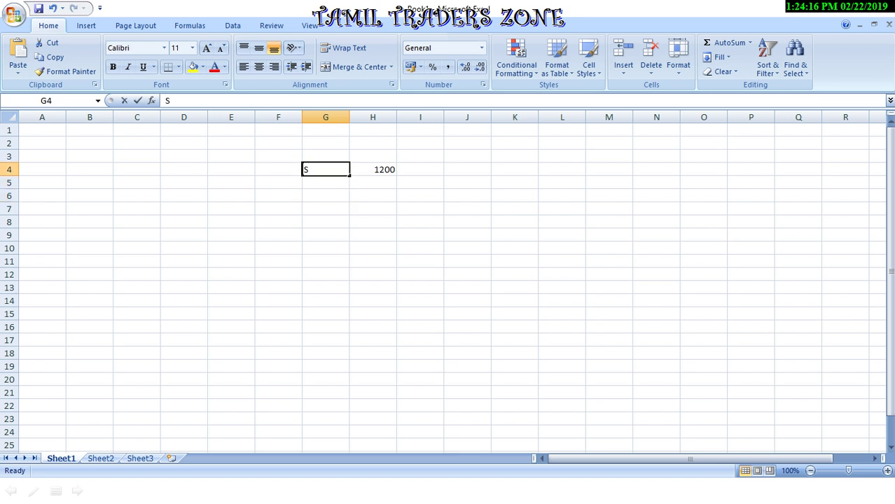
type("Sell")
key("Left")
type("100")
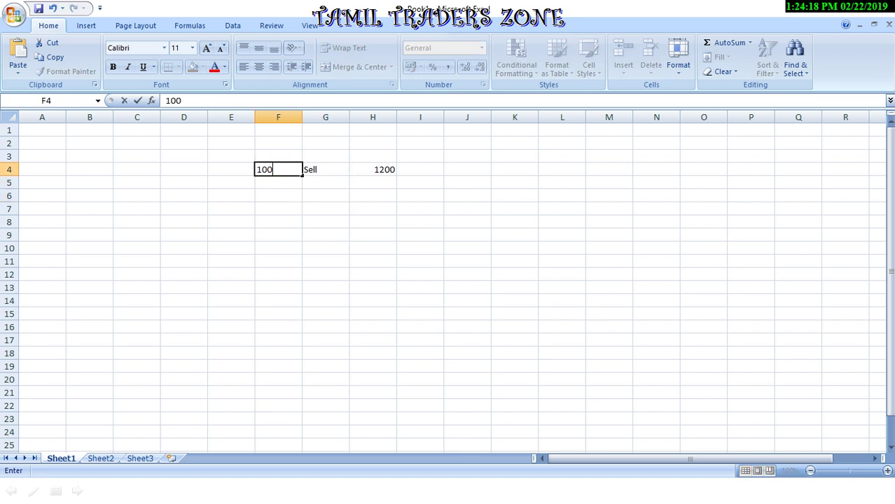
Calculate the position value in cell I4 with the formula =F4*H4
key("Right")
key("Right")
key("Right")
type("=")
key("Left")
key("Left")
key("Left")
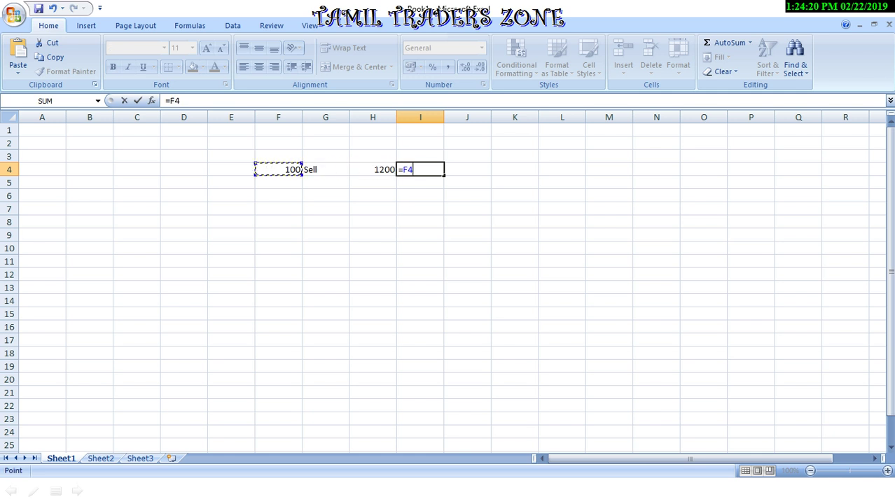
type("*")
key("Left")
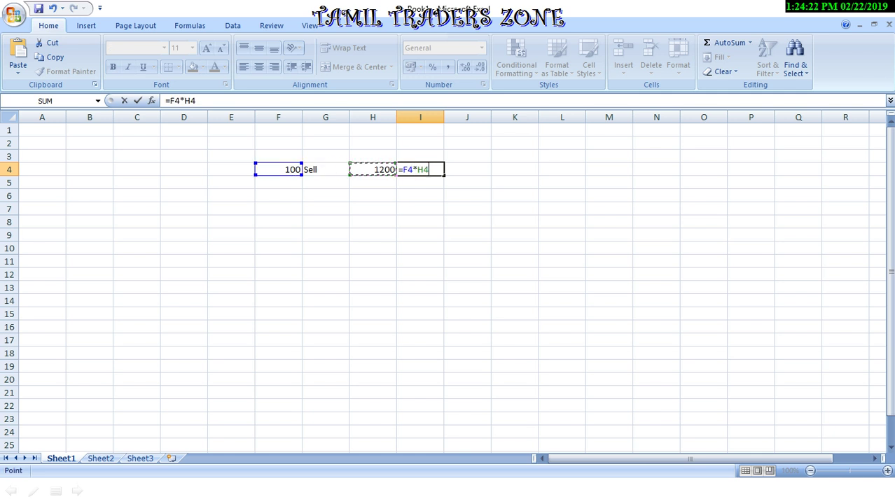
key("Return")
key("Up")
key("Left")
key("Down")
key("Down")
key("Left")
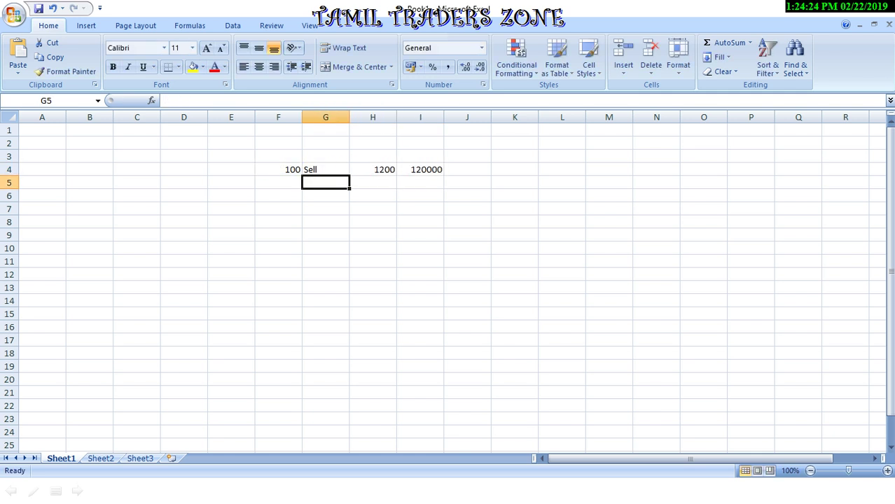
key("Left")
key("Right")
key("Up")
key("Right")
key("Down")
key("Right")
key("Up")
key("Right")
Enter the lower price 1100 in cell H6 and label it "Profit" in cell I6
key("Down")
key("Left")
key("Left")
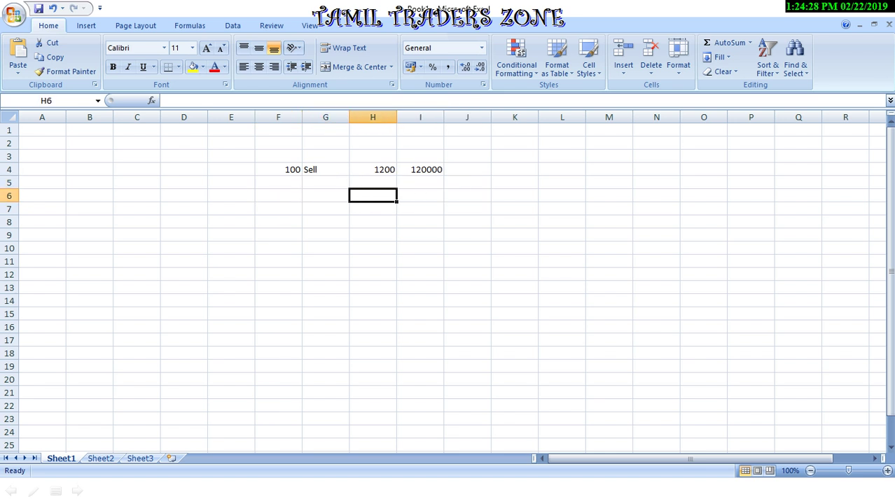
type("1100")
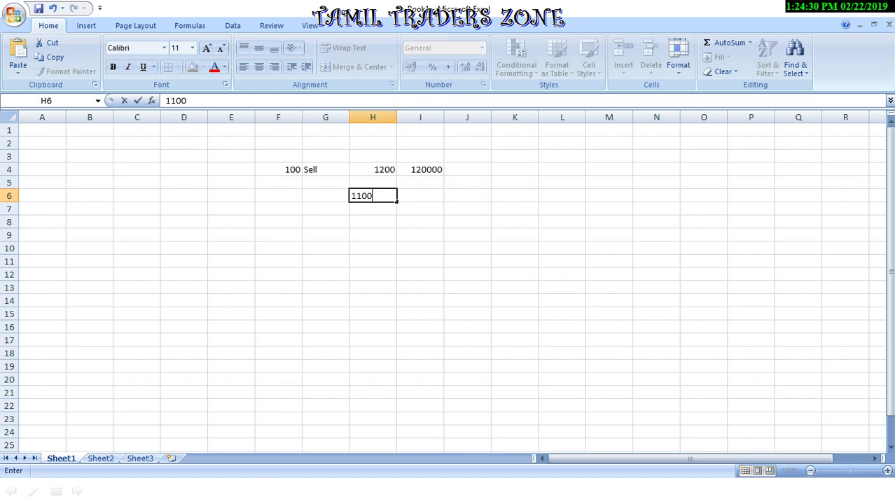
key("Right")
type("Profit")
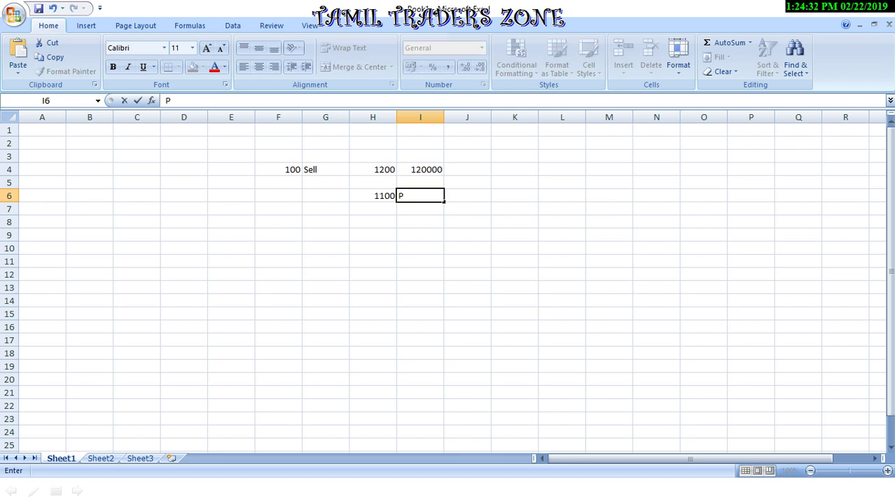
key("Return")
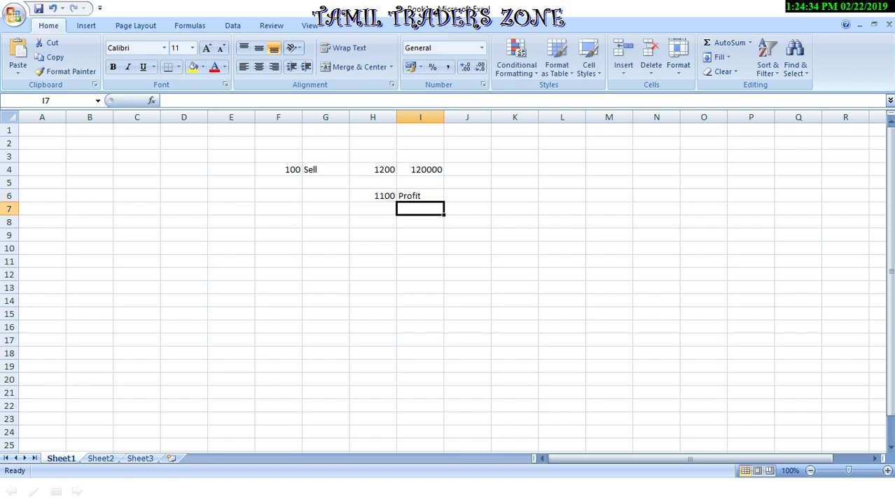
Enter the higher price 1250 in cell H2, above the sell price
key("Up")
key("Right")
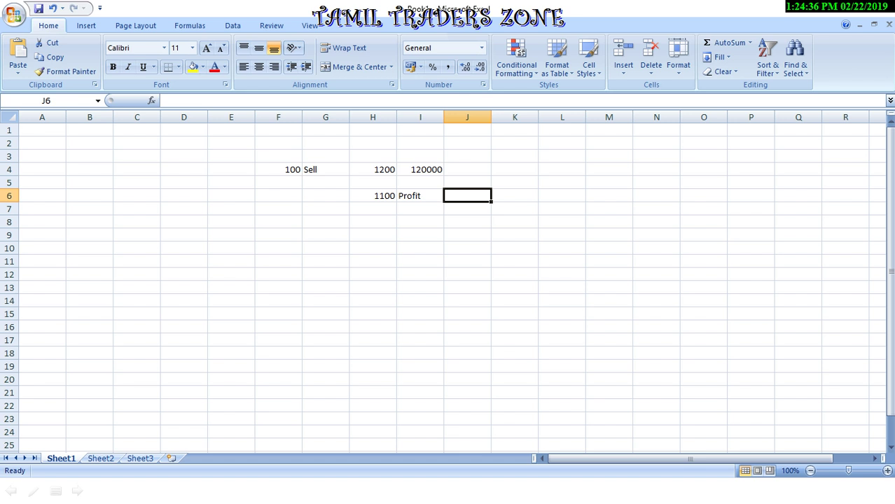
key("Up")
key("Up")
key("Up")
key("Up")
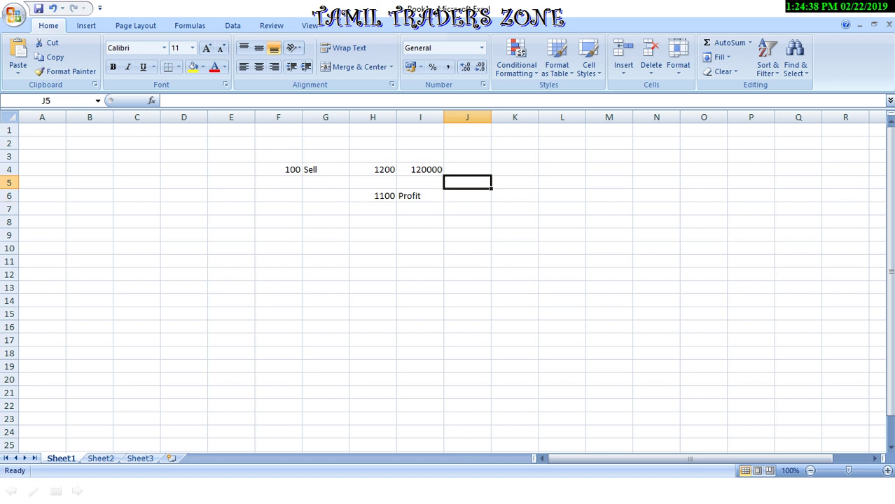
key("Left")
key("Left")
type("1250")
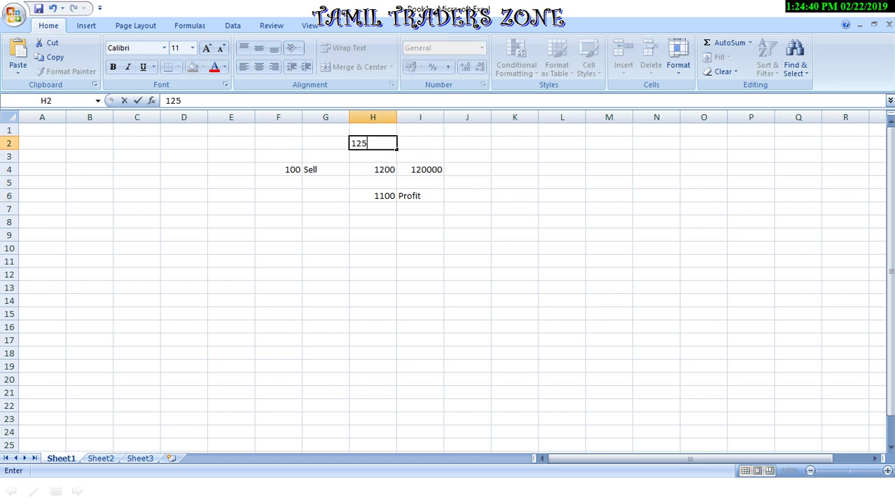
key("Return")
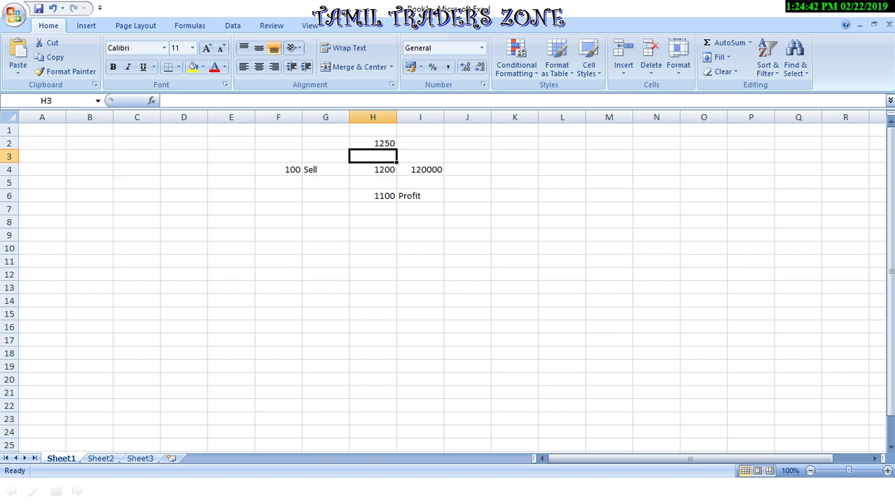
key("Down")
key("Down")
key("Left")
key("Left")
key("Down")
key("Down")
key("Down")
key("Right")
key("Down")
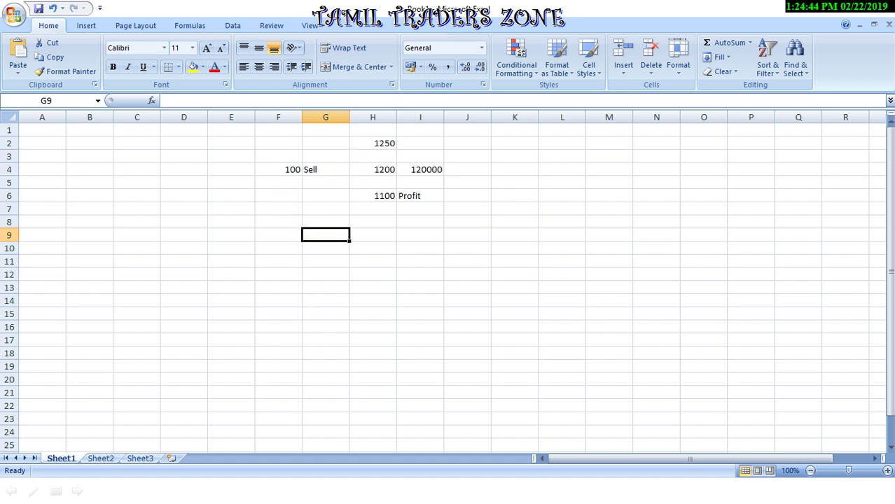
Switch to the NSE pages in Opera and compare the Kotak Mahindra Bank quote with its option chain
key("alt+Tab")
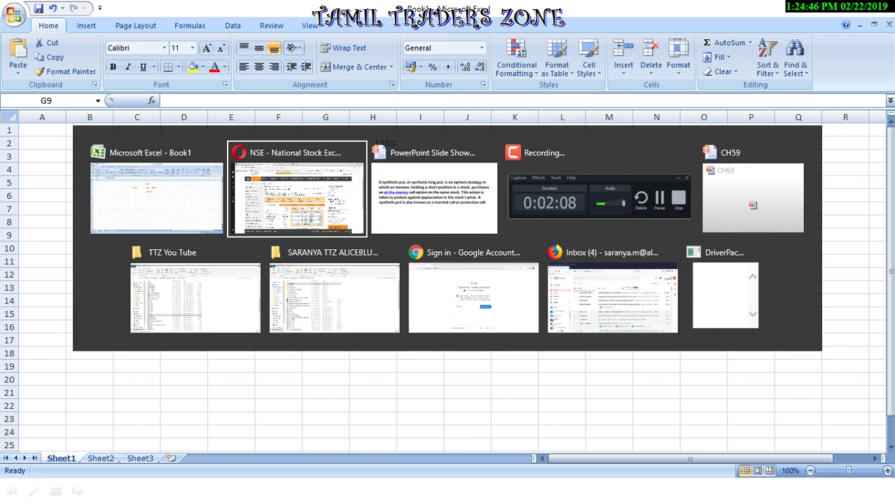
key("ctrl+Tab")
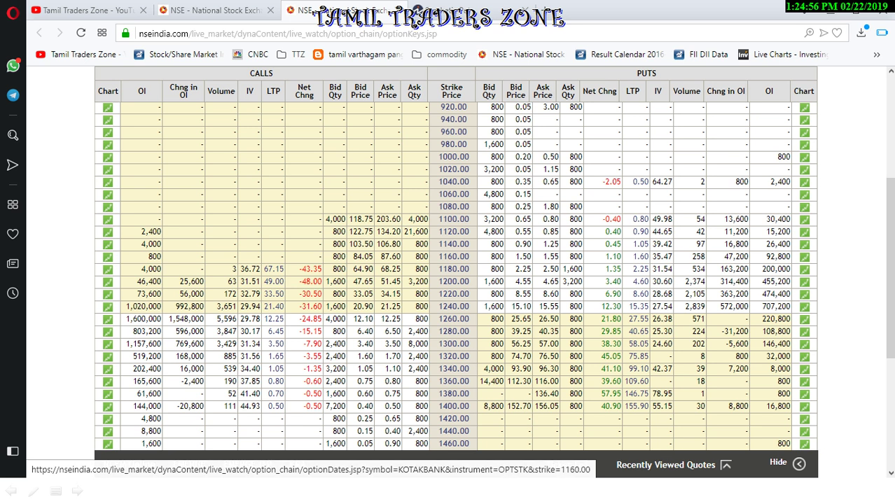
key("ctrl+shift+Tab")
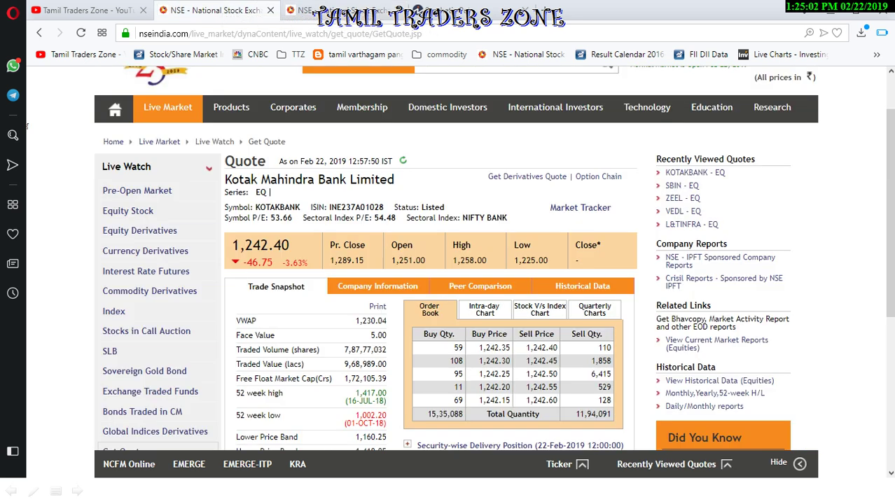
key("ctrl+Tab")
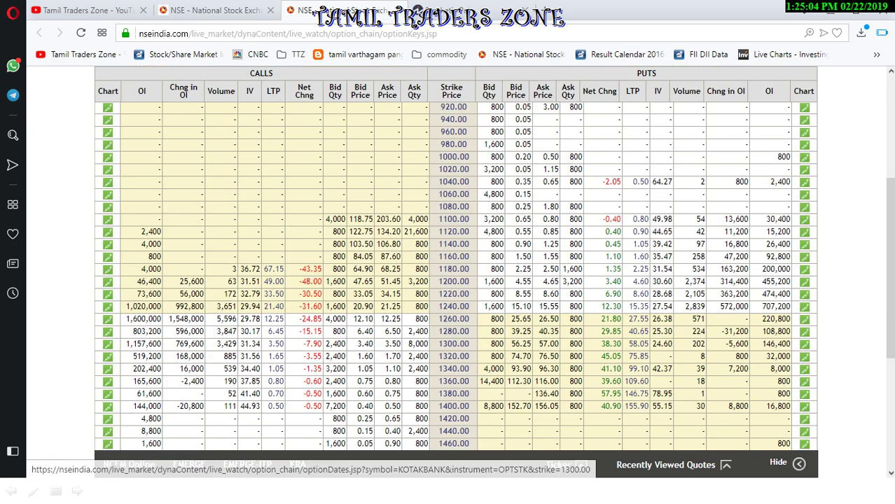
key("ctrl+shift+Tab")
key("ctrl+Tab")
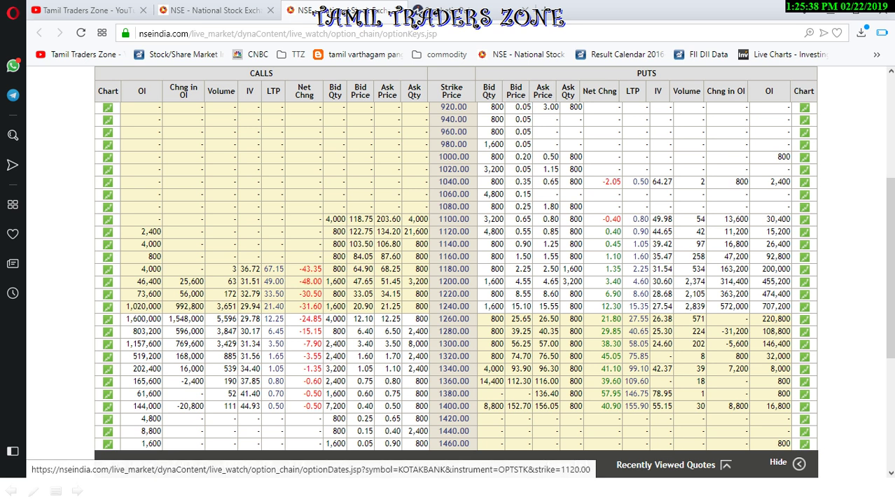
Return to the Excel workbook and enter "call option" in cell F8
key("alt+Tab")
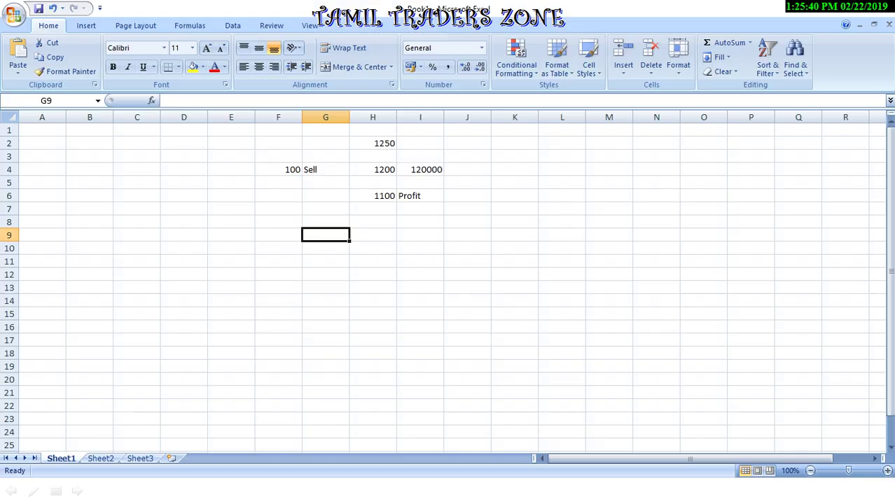
left_click(372, 169)
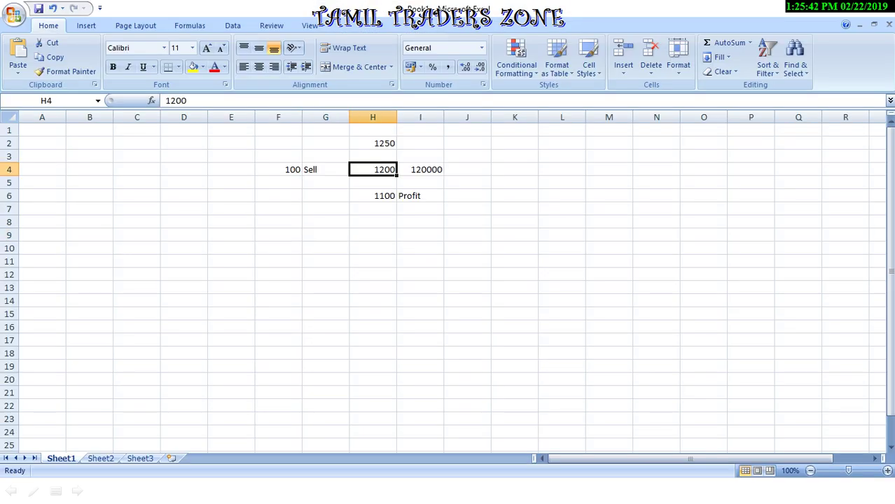
left_click(278, 222)
type("c")
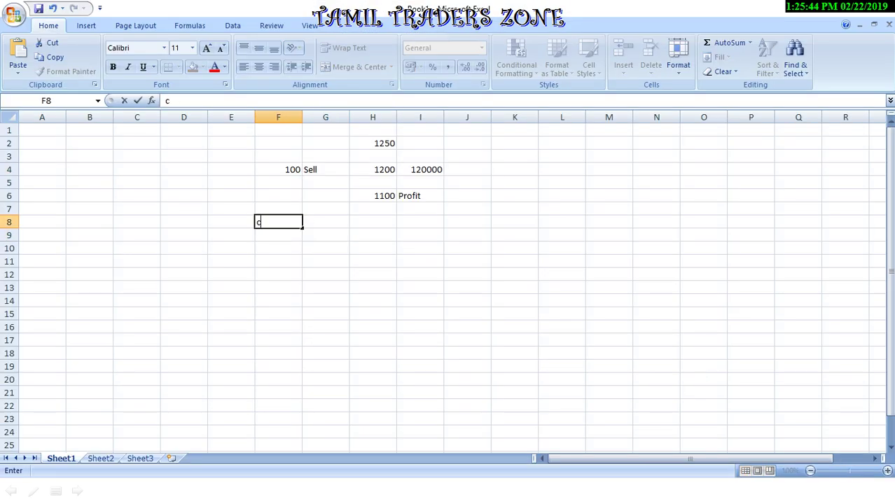
type("all option")
key("Return")
key("Right")
left_click(278, 235)
left_click(325, 235)
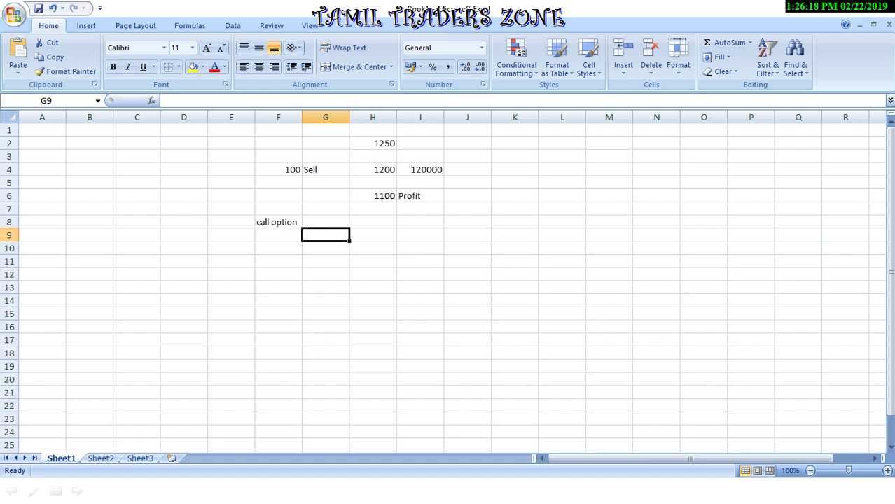
left_click(372, 156)
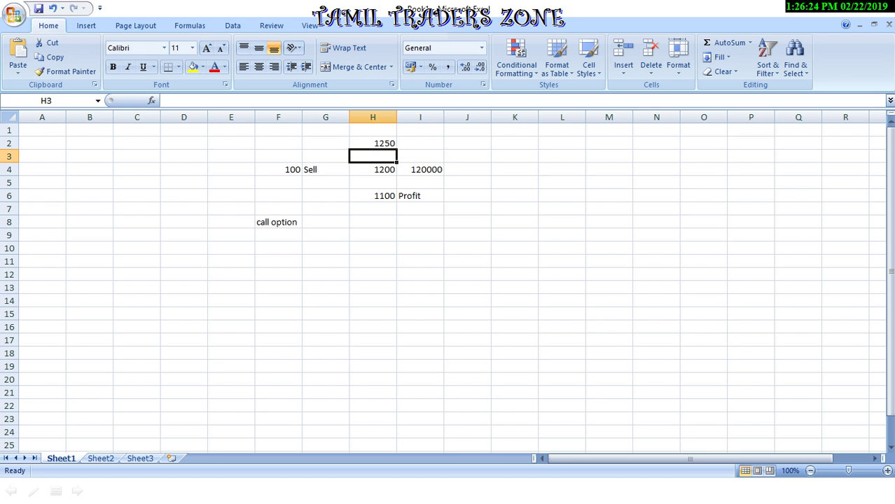
left_click(278, 222)
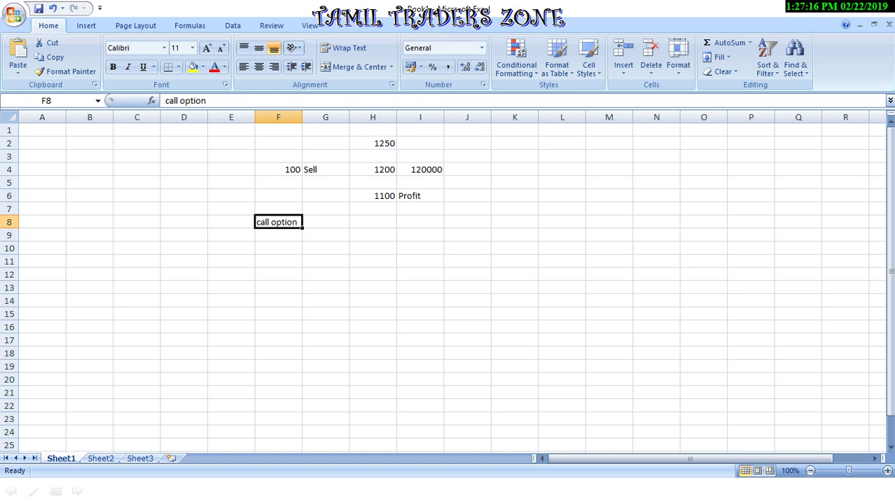
Switch to the PowerPoint slide show with the synthetic put definition
key("alt+Tab")
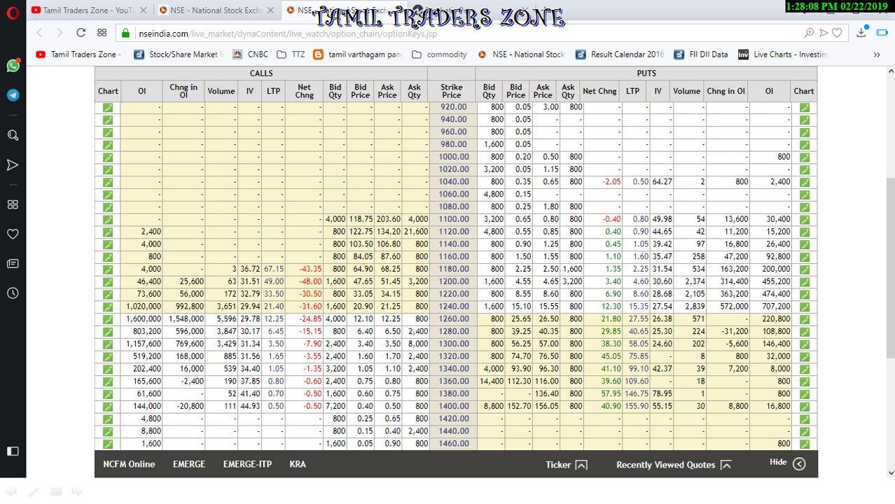
key("alt+Tab")
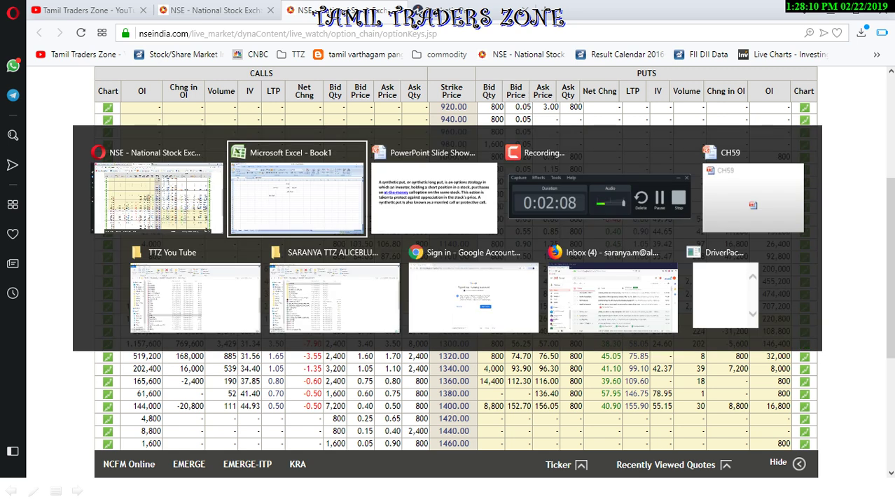
key("alt+Tab")
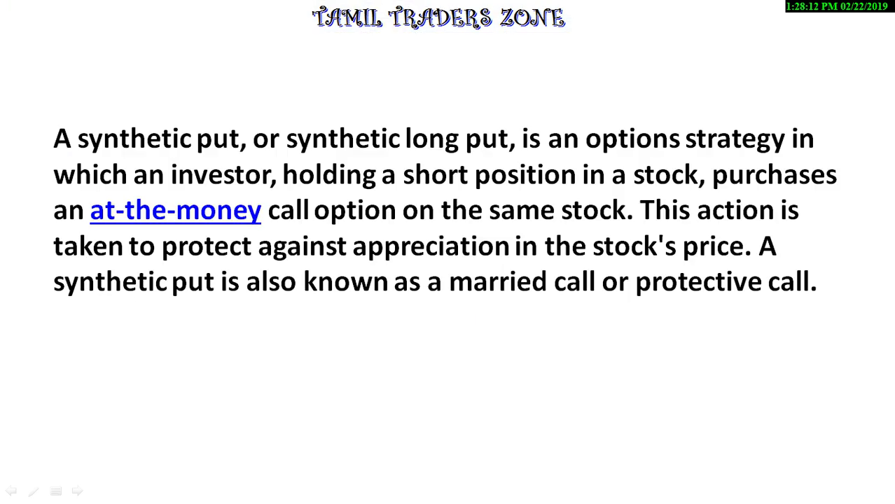